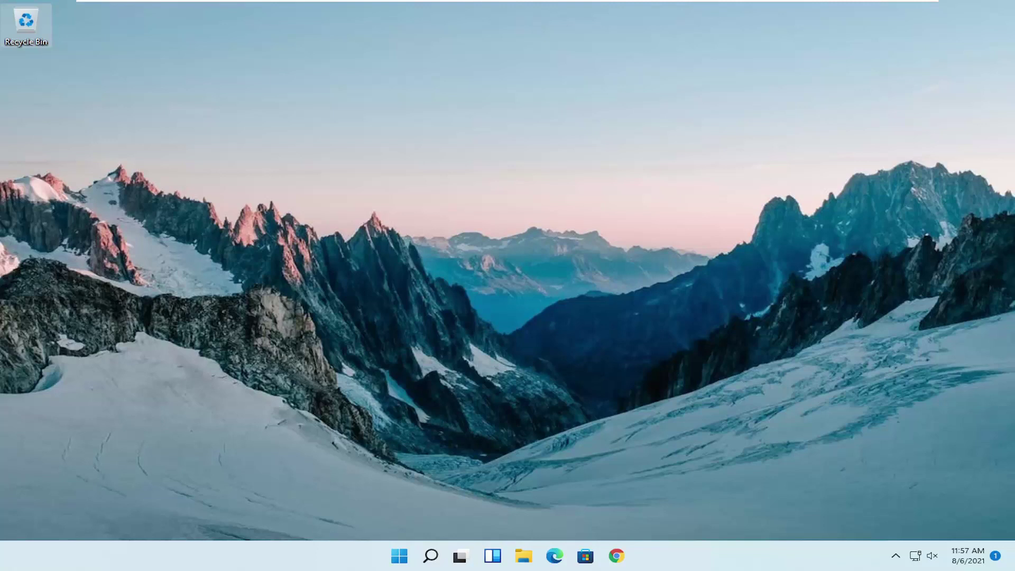
- Launch Registry Editor (regedit) from Windows Search as administrator and approve the UAC prompt
{"action": "left_click", "coordinate": [431, 556]}
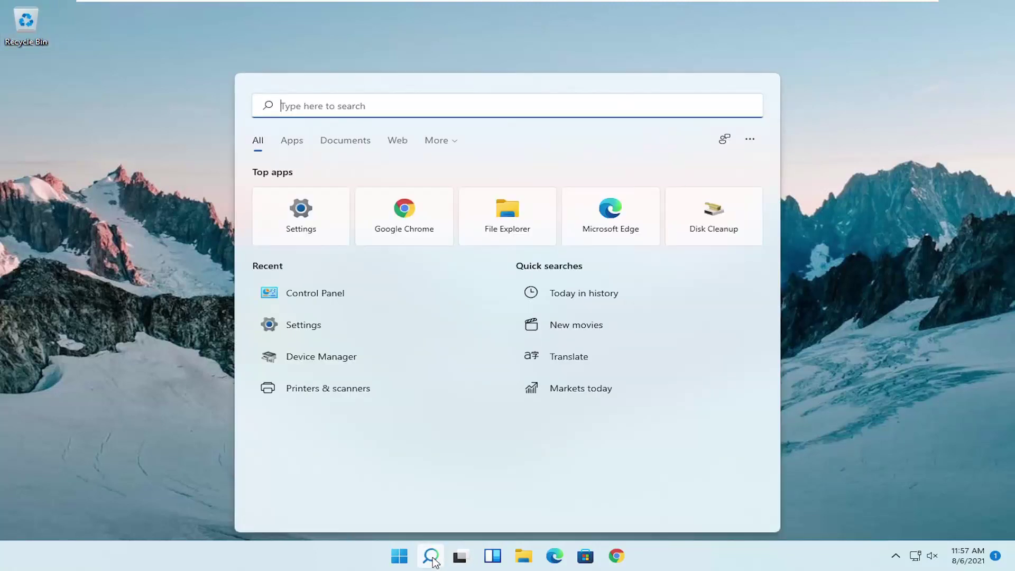
{"action": "type", "text": "regedit"}
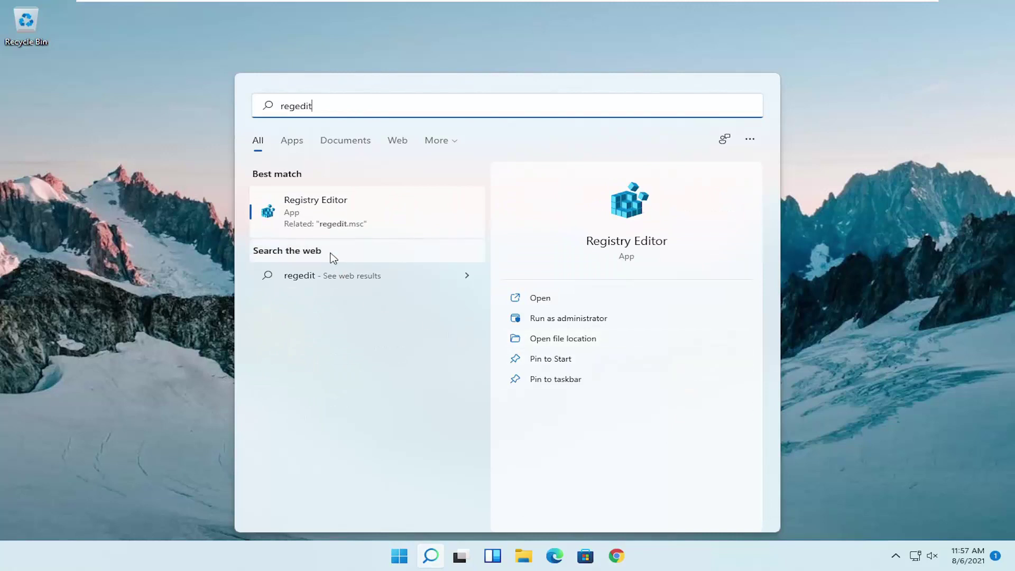
{"action": "right_click", "coordinate": [313, 212]}
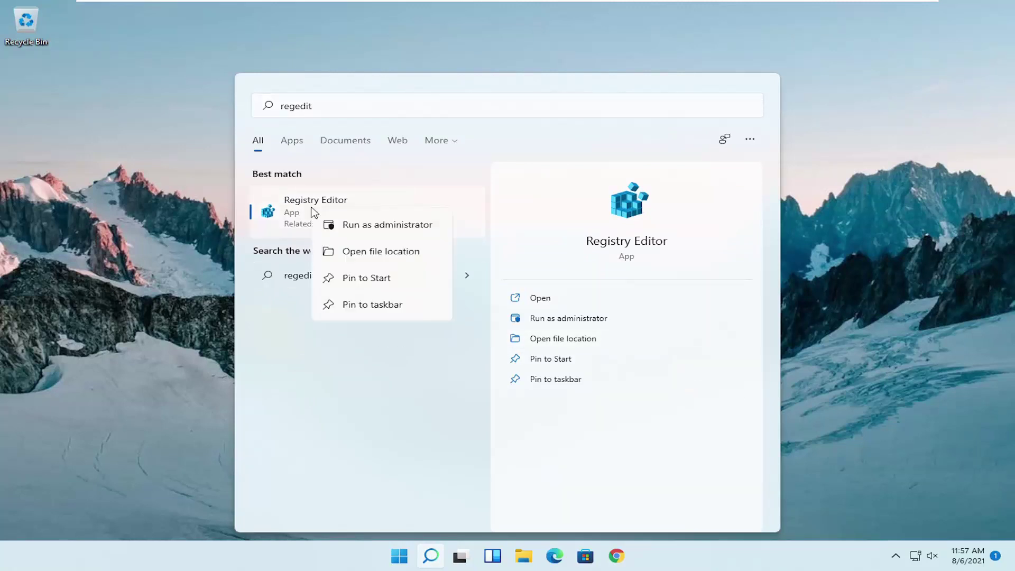
{"action": "left_click", "coordinate": [370, 225]}
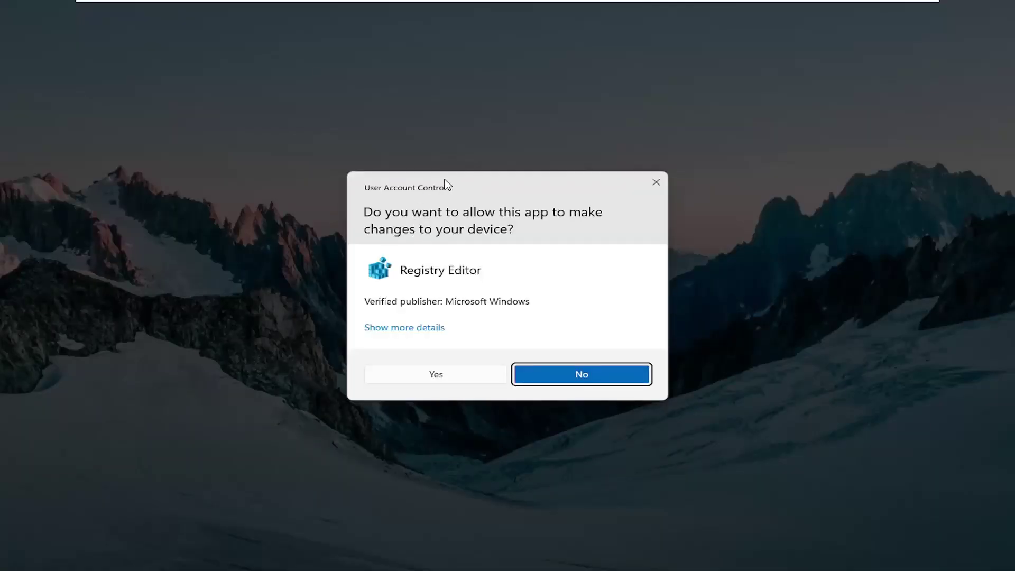
{"action": "left_click", "coordinate": [436, 381]}
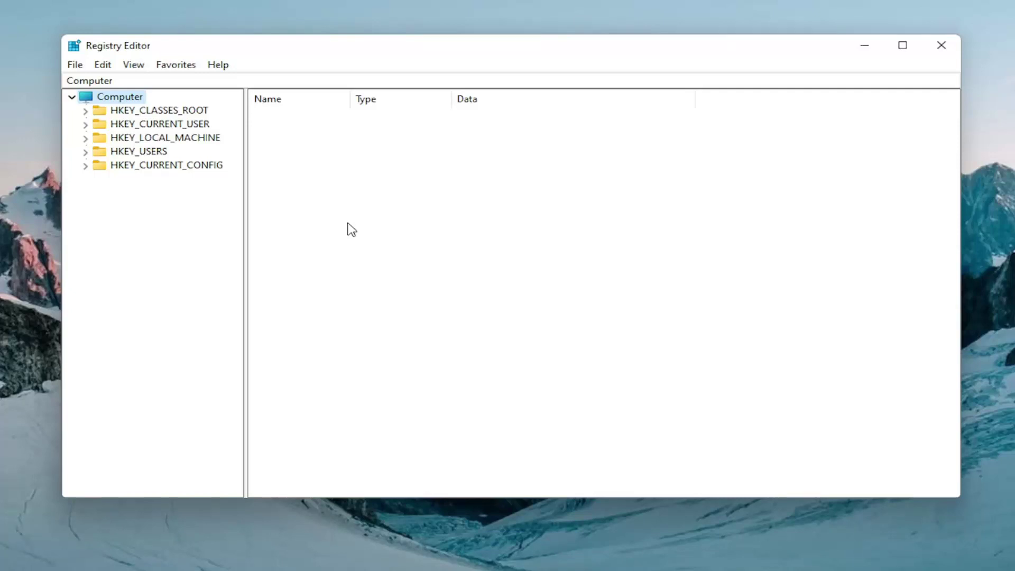
{"action": "left_click", "coordinate": [80, 66]}
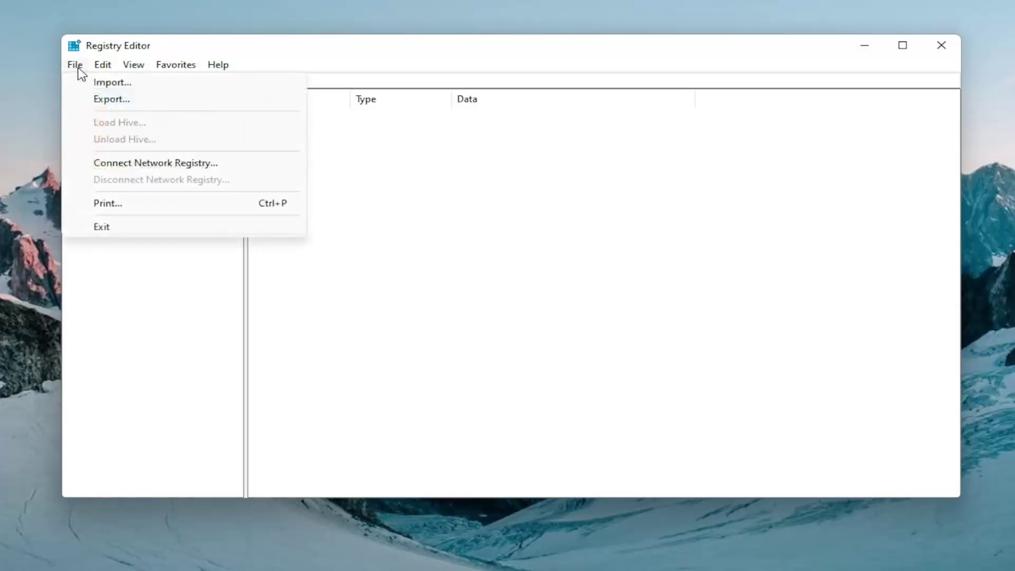
{"action": "left_click", "coordinate": [117, 99]}
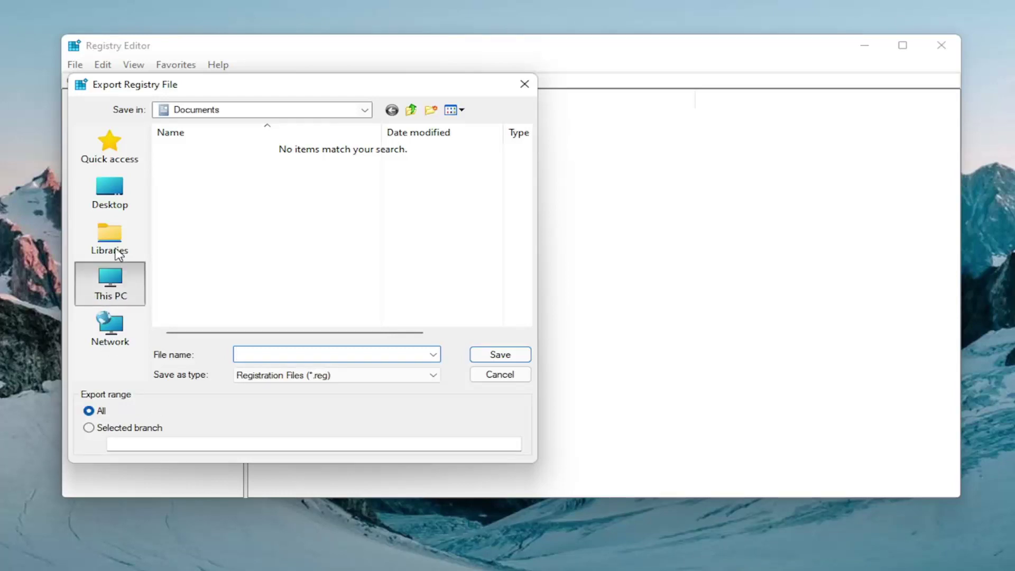
{"action": "left_click", "coordinate": [110, 285]}
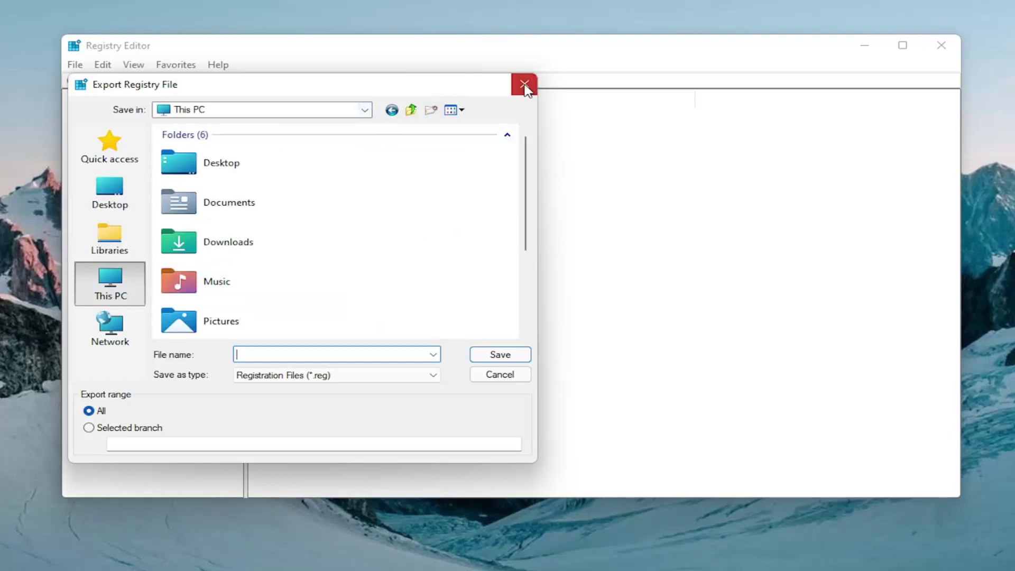
{"action": "left_click", "coordinate": [523, 84]}
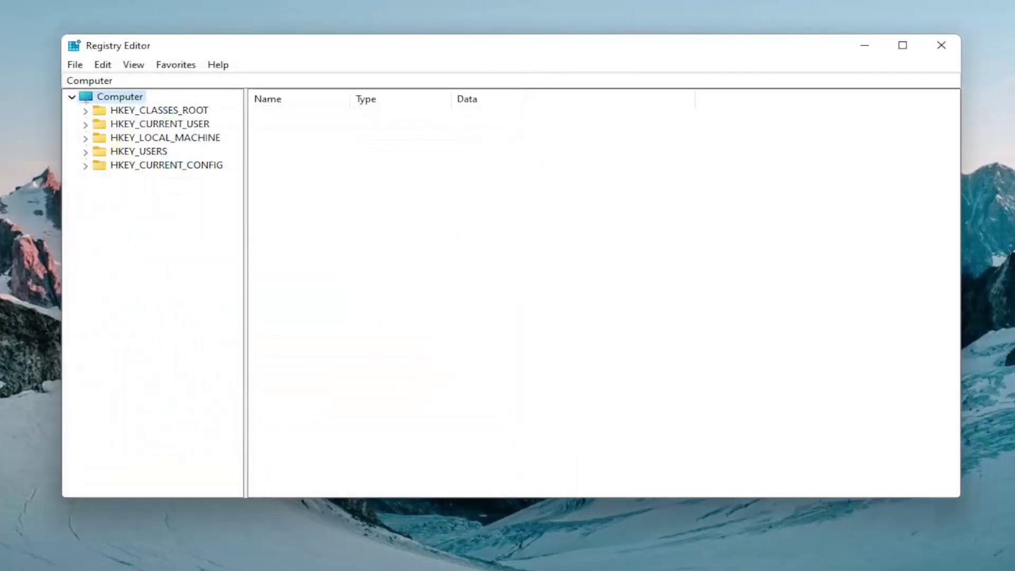
{"action": "left_click", "coordinate": [77, 65]}
{"action": "left_click", "coordinate": [118, 80]}
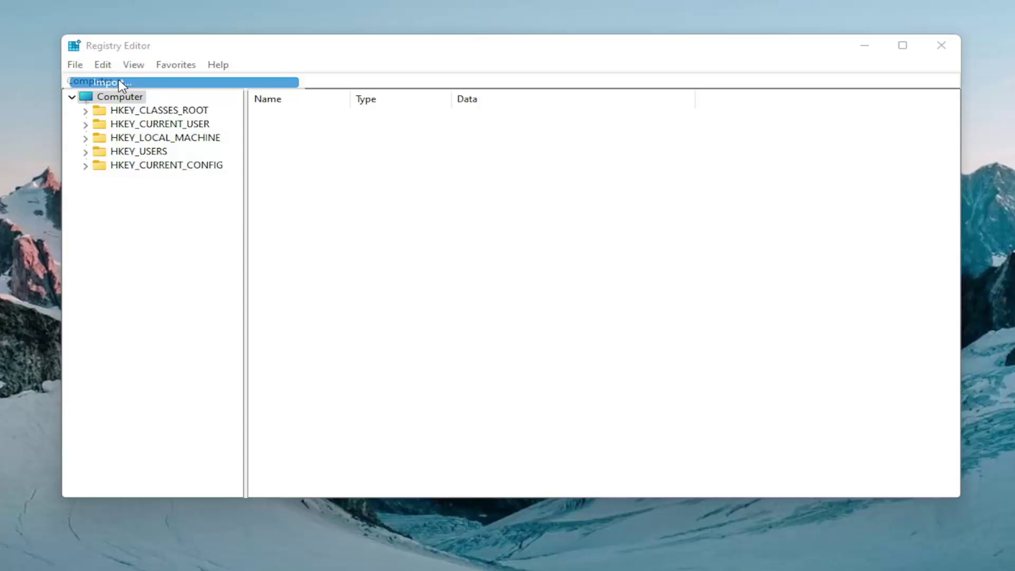
{"action": "left_click", "coordinate": [135, 208]}
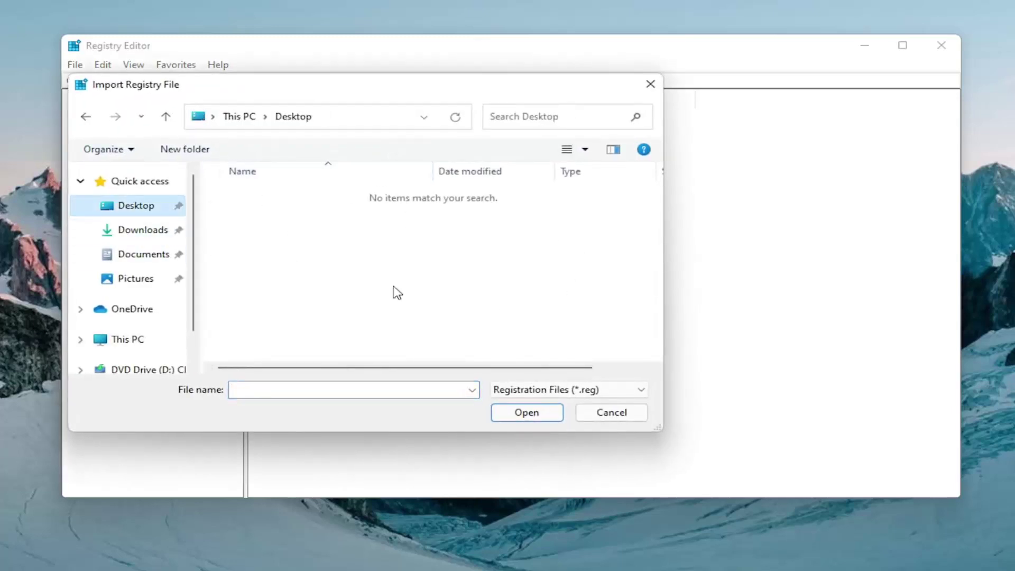
- Cancel the pending import and navigate to HKEY_CURRENT_USER\System\GameConfigStore
{"action": "left_click", "coordinate": [604, 413]}
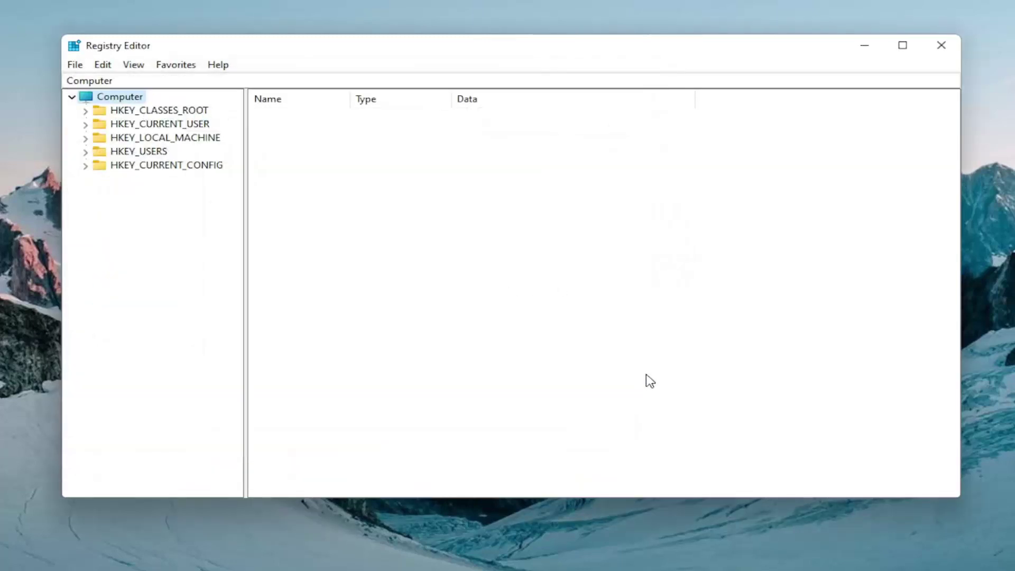
{"action": "left_click", "coordinate": [118, 139]}
{"action": "left_click", "coordinate": [151, 127]}
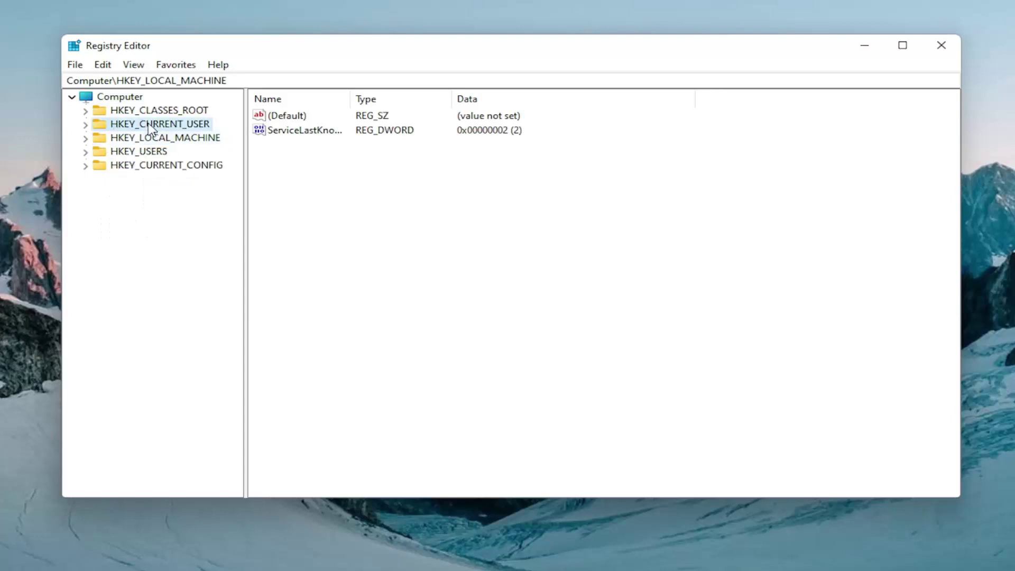
{"action": "double_click", "coordinate": [151, 127]}
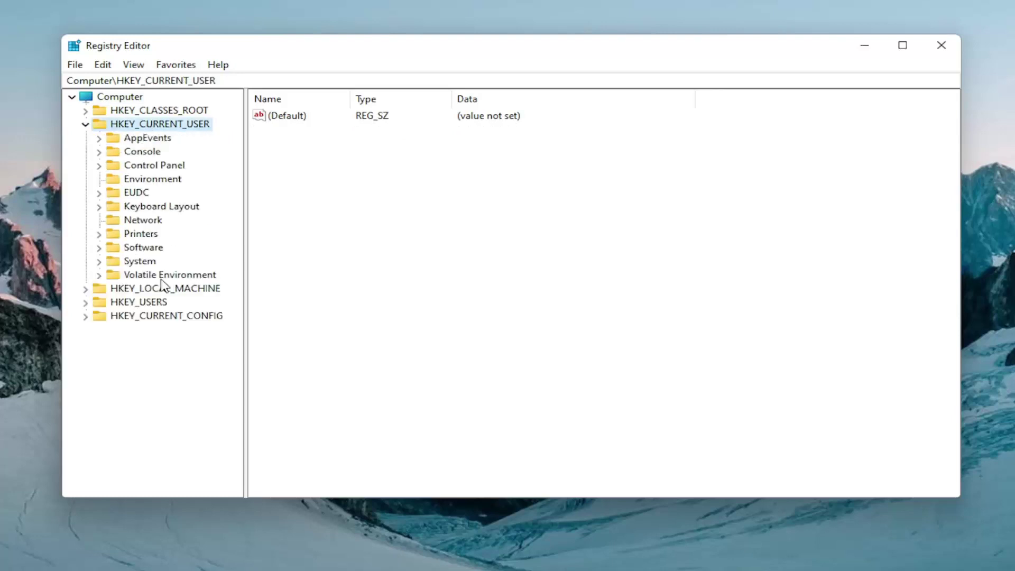
{"action": "double_click", "coordinate": [141, 262]}
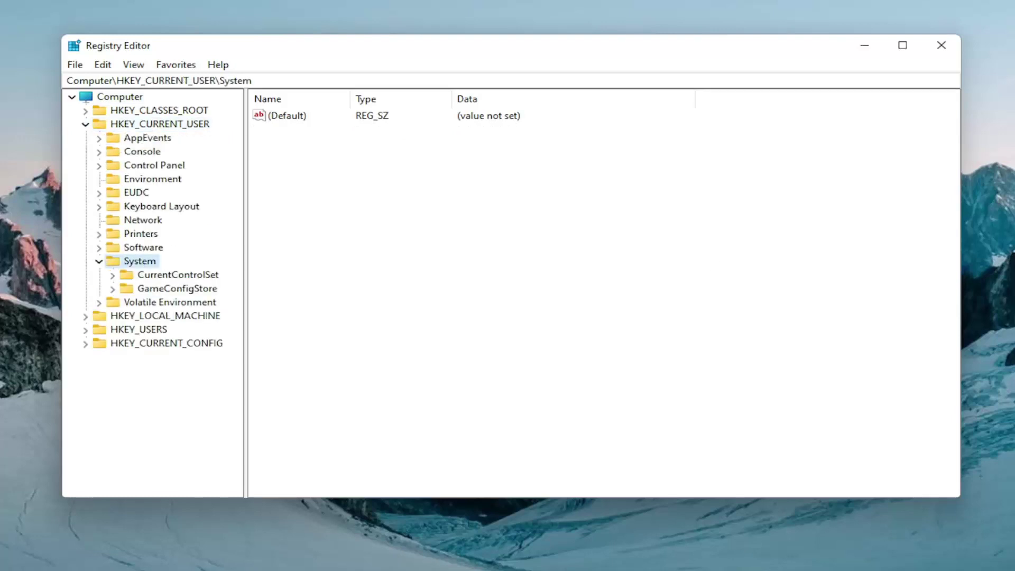
{"action": "left_click", "coordinate": [169, 292]}
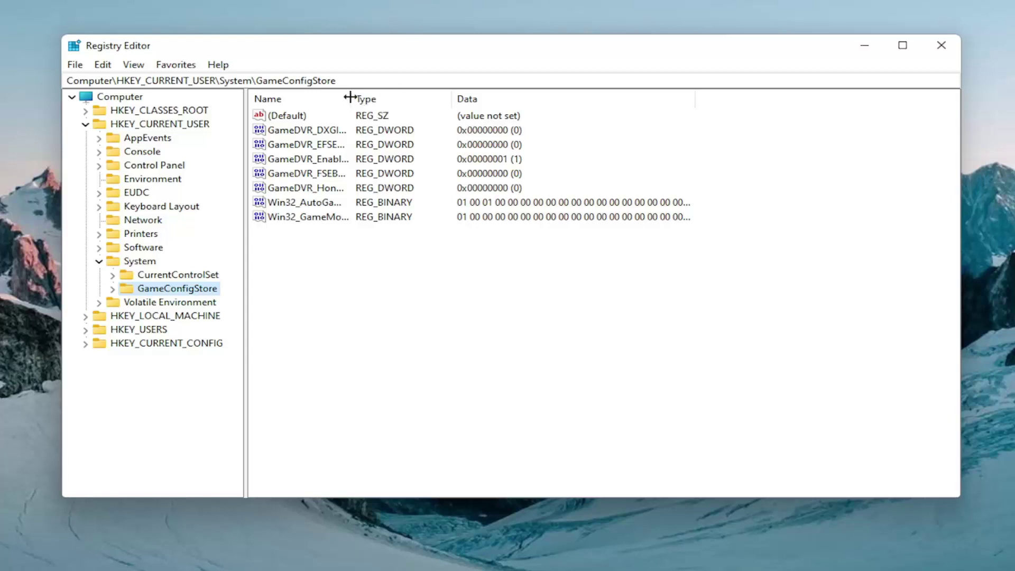
- Change the GameDVR_Enabled value data to 0 and confirm it
{"action": "left_click_drag", "start_coordinate": [350, 99], "coordinate": [458, 103]}
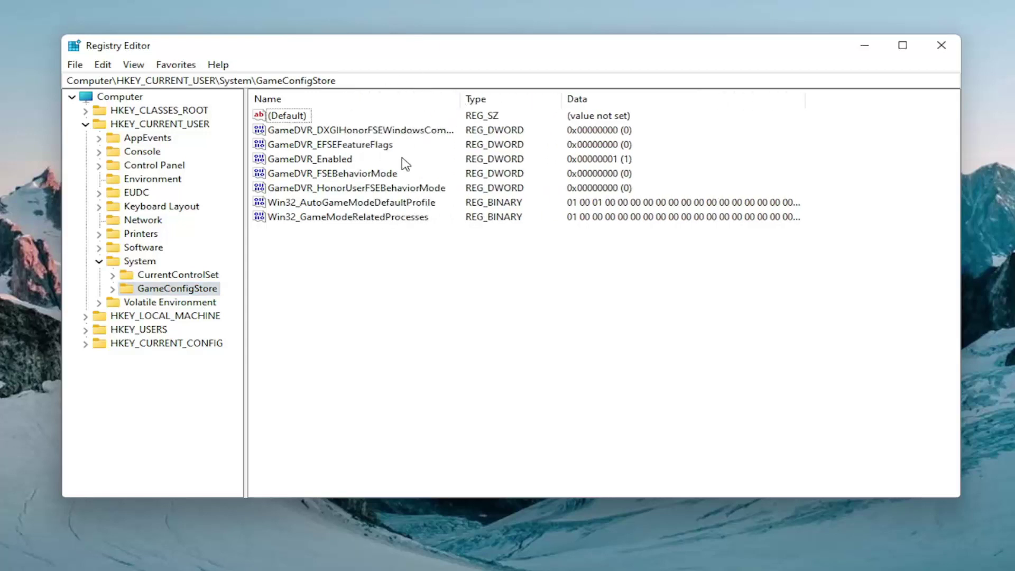
{"action": "double_click", "coordinate": [317, 159]}
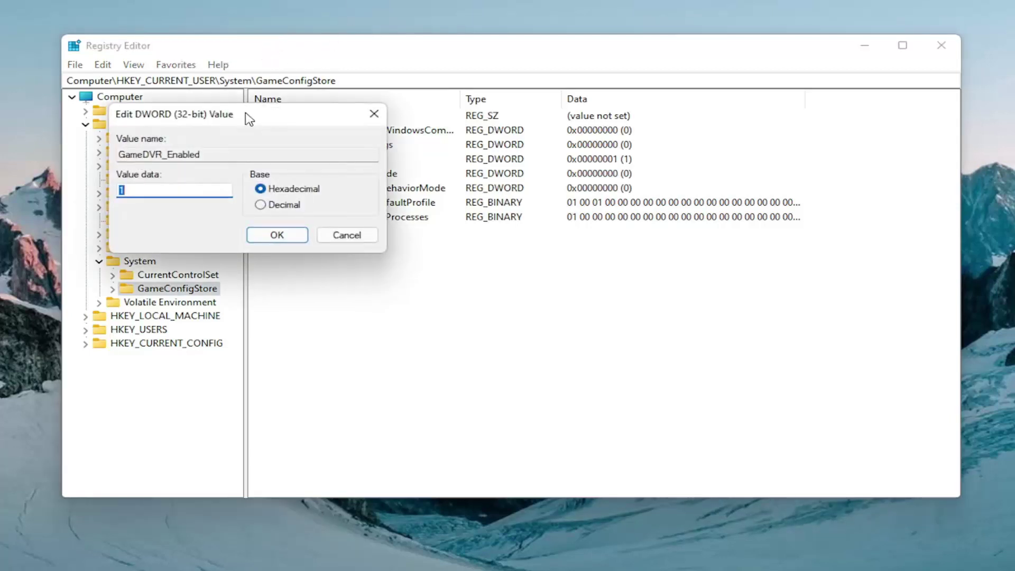
{"action": "left_click_drag", "start_coordinate": [245, 119], "coordinate": [524, 159]}
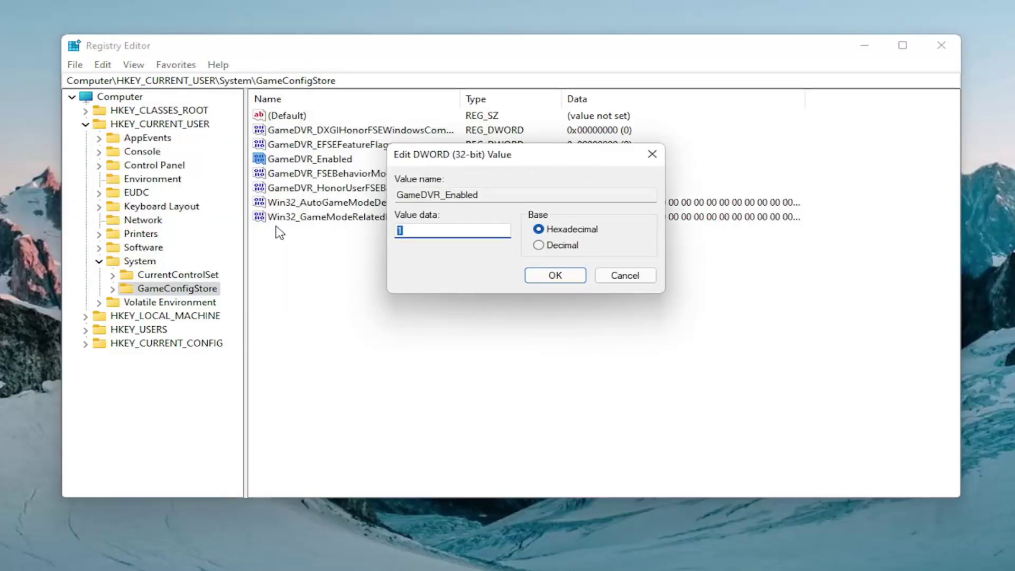
{"action": "type", "text": "0"}
{"action": "left_click", "coordinate": [555, 275]}
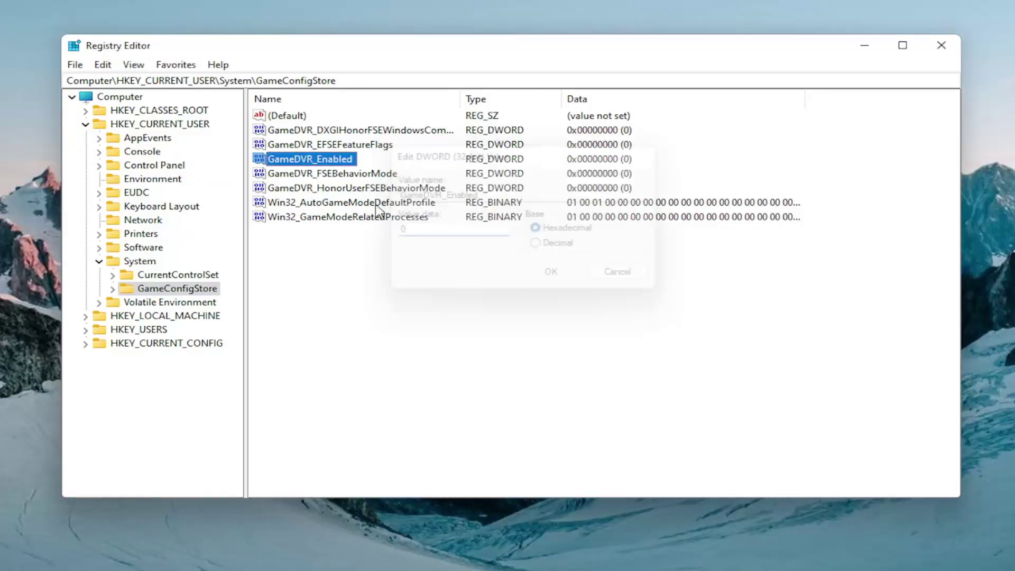
- Collapse HKEY_CURRENT_USER and drill into HKEY_LOCAL_MACHINE\SOFTWARE\Microsoft\PolicyManager\default
{"action": "left_click", "coordinate": [98, 263]}
{"action": "left_click", "coordinate": [86, 125]}
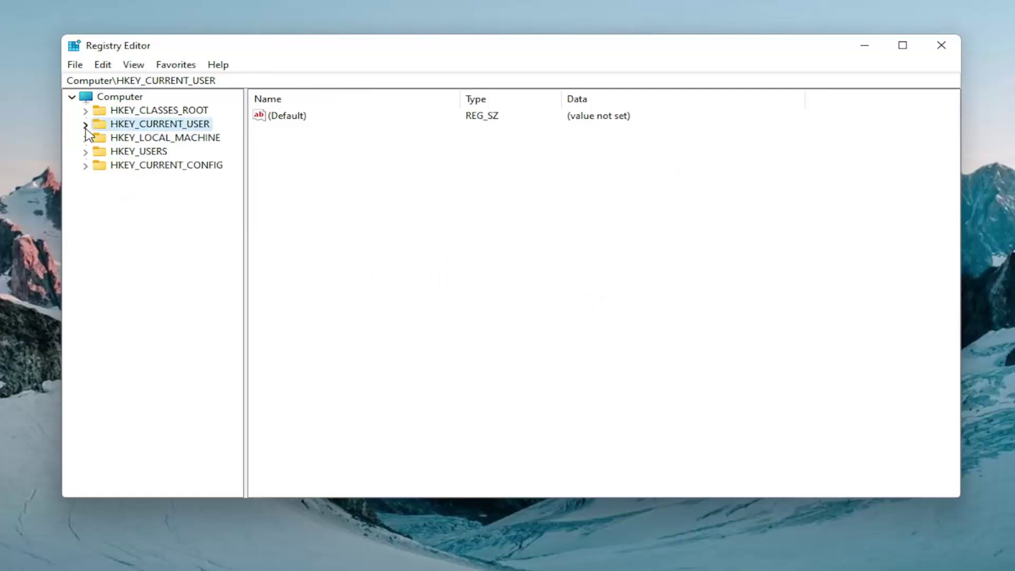
{"action": "left_click", "coordinate": [113, 138]}
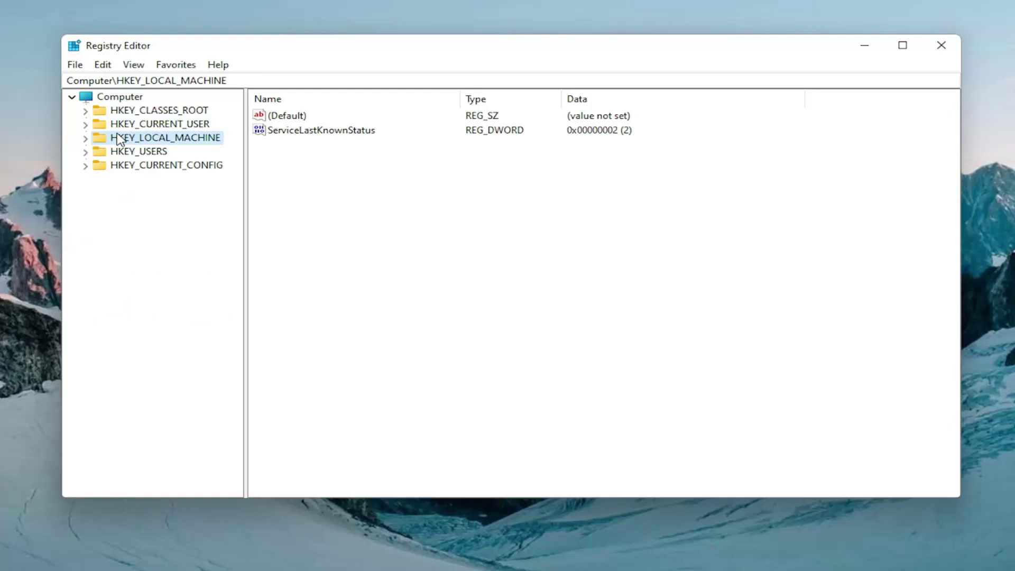
{"action": "double_click", "coordinate": [120, 140]}
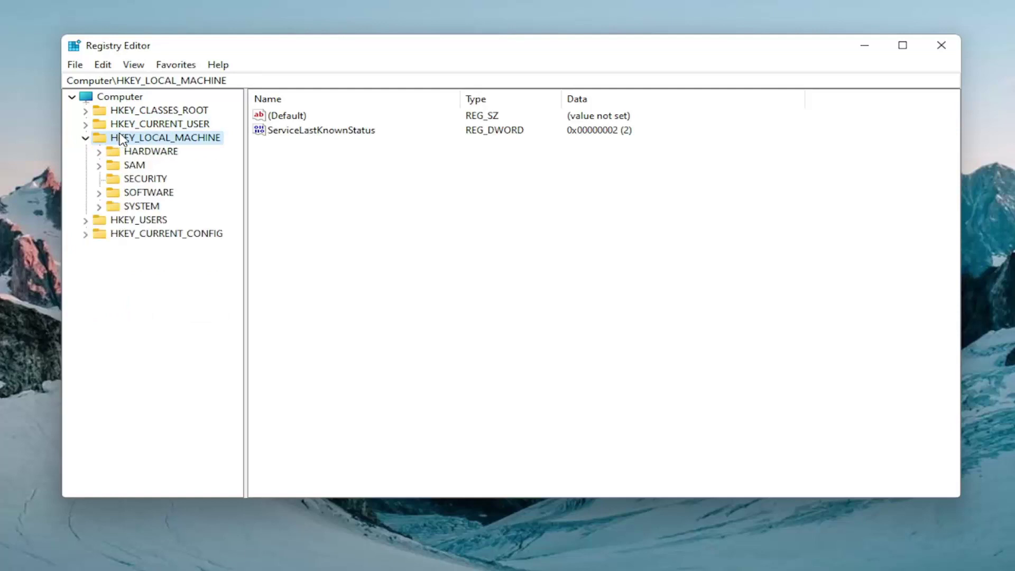
{"action": "double_click", "coordinate": [145, 199]}
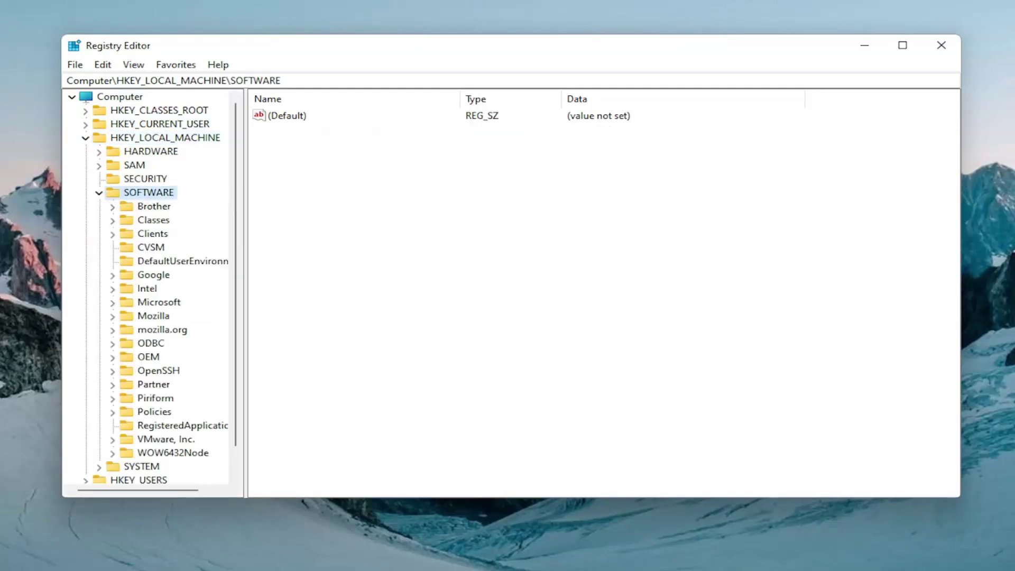
{"action": "double_click", "coordinate": [155, 303]}
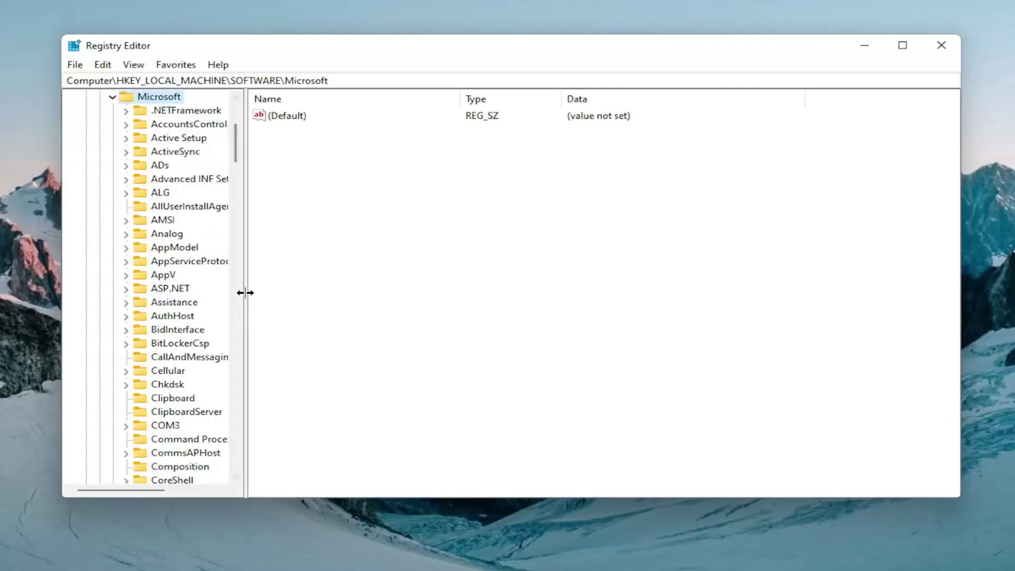
{"action": "left_click_drag", "start_coordinate": [245, 292], "coordinate": [300, 303]}
{"action": "scroll", "coordinate": [158, 319], "scroll_direction": "down", "scroll_amount": 3}
{"action": "scroll", "coordinate": [158, 319], "scroll_direction": "down", "scroll_amount": 8}
{"action": "scroll", "coordinate": [158, 319], "scroll_direction": "down", "scroll_amount": 8}
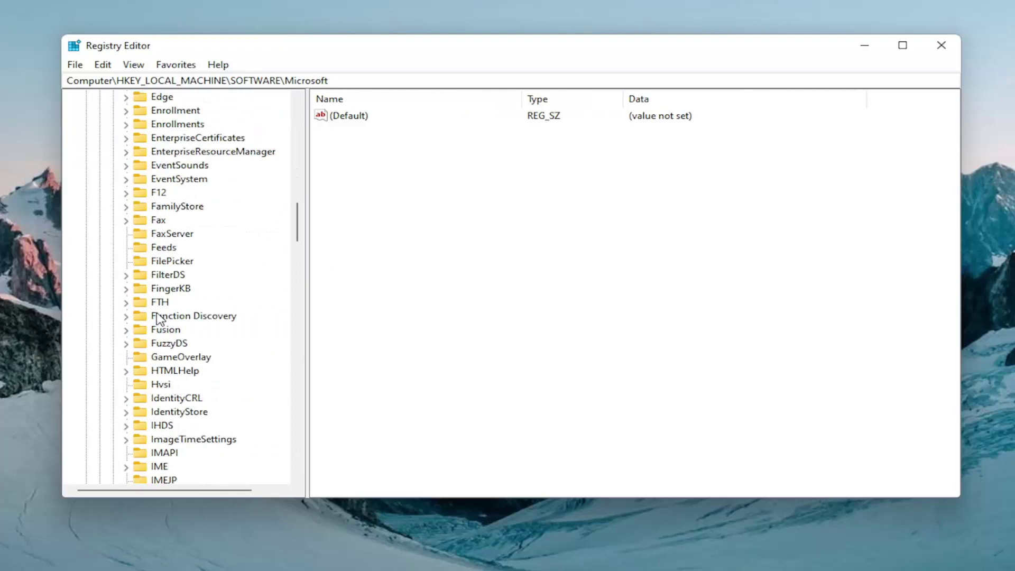
{"action": "scroll", "coordinate": [158, 319], "scroll_direction": "down", "scroll_amount": 8}
{"action": "scroll", "coordinate": [157, 319], "scroll_direction": "down", "scroll_amount": 7}
{"action": "scroll", "coordinate": [158, 318], "scroll_direction": "down", "scroll_amount": 6}
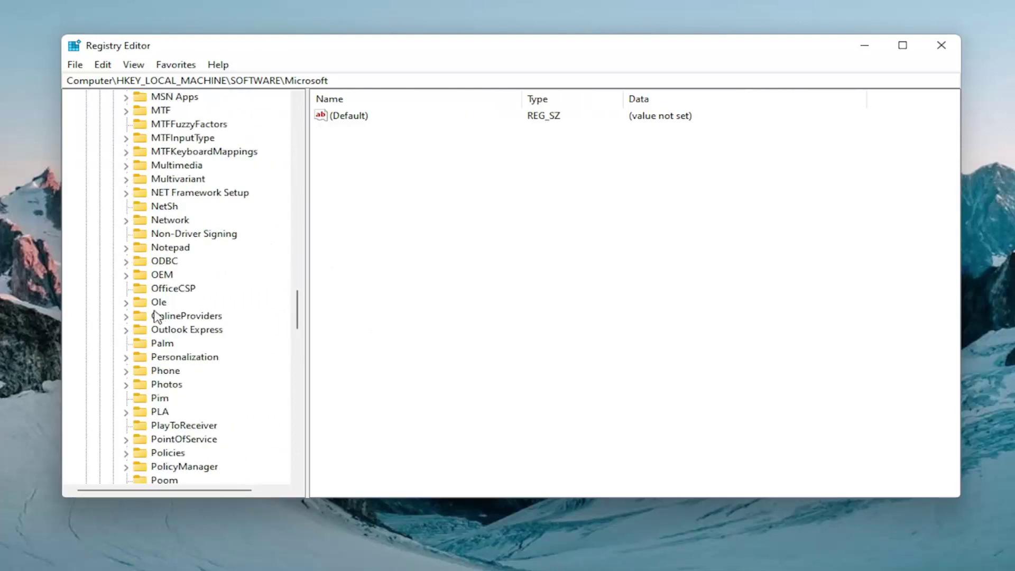
{"action": "scroll", "coordinate": [165, 343], "scroll_direction": "down", "scroll_amount": 2}
{"action": "double_click", "coordinate": [178, 385]}
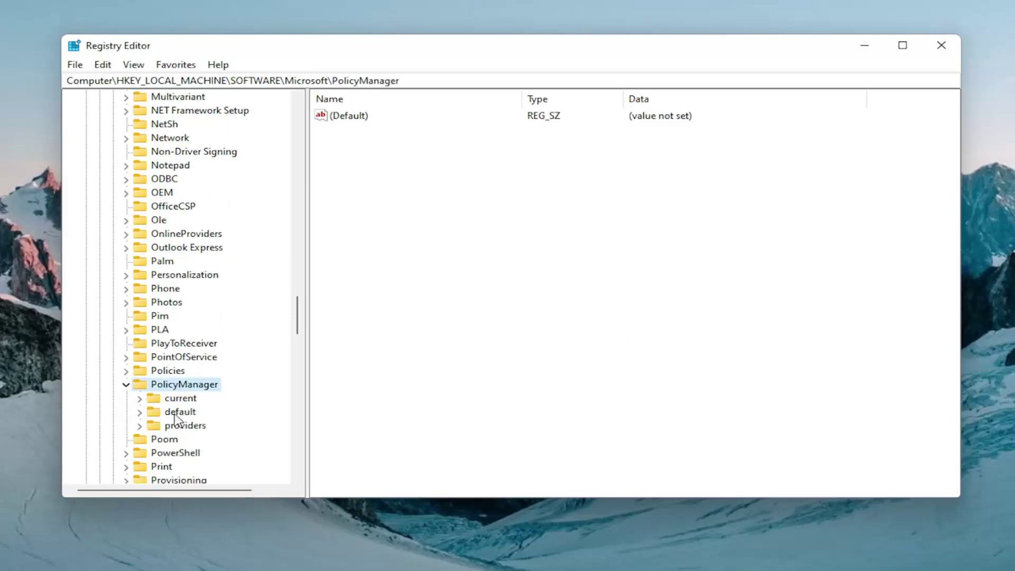
{"action": "double_click", "coordinate": [177, 413]}
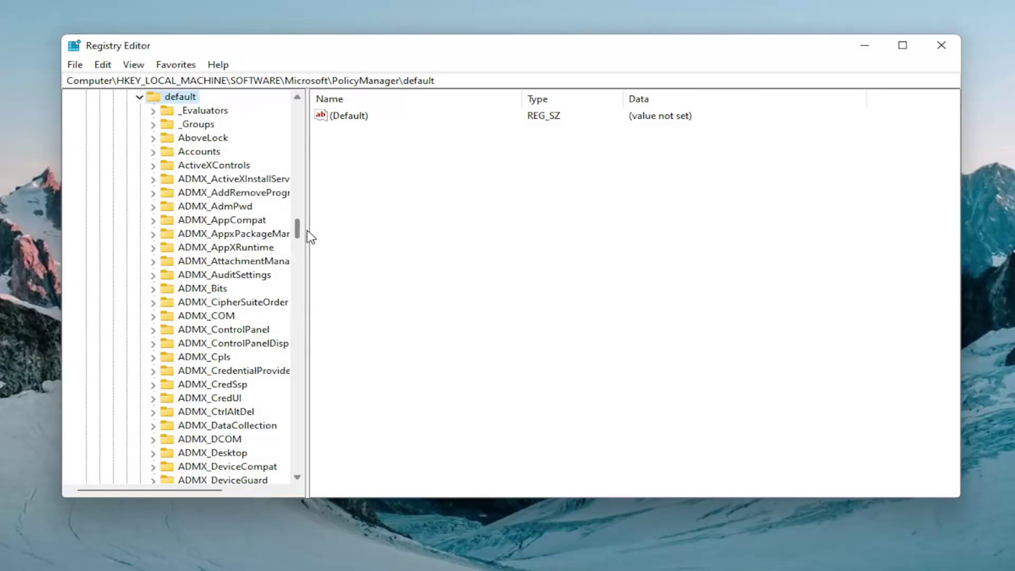
- Widen the key tree and jump to the ApplicationManagement key by typing 'appl'
{"action": "left_click_drag", "start_coordinate": [308, 234], "coordinate": [373, 234]}
{"action": "left_click", "coordinate": [265, 233]}
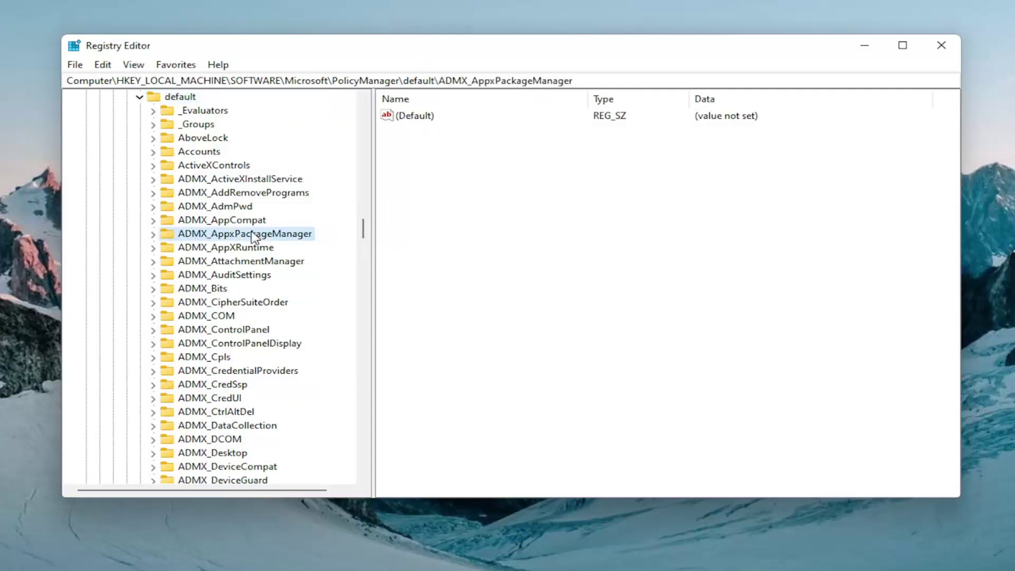
{"action": "scroll", "coordinate": [256, 288], "scroll_direction": "down", "scroll_amount": 6}
{"action": "scroll", "coordinate": [256, 288], "scroll_direction": "down", "scroll_amount": 8}
{"action": "scroll", "coordinate": [265, 290], "scroll_direction": "down", "scroll_amount": 9}
{"action": "scroll", "coordinate": [254, 299], "scroll_direction": "down", "scroll_amount": 7}
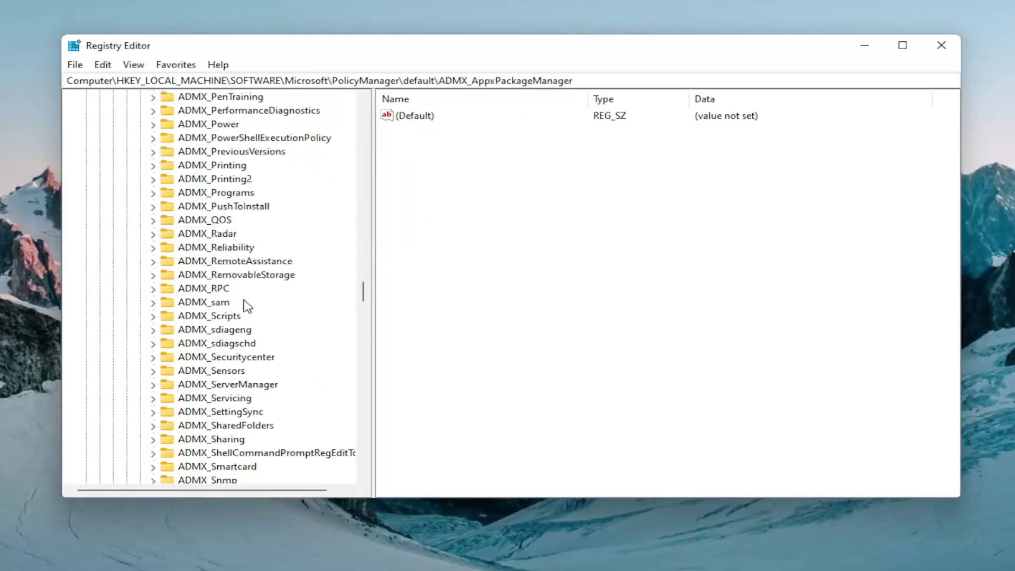
{"action": "scroll", "coordinate": [245, 303], "scroll_direction": "down", "scroll_amount": 7}
{"action": "scroll", "coordinate": [223, 396], "scroll_direction": "up", "scroll_amount": 3}
{"action": "scroll", "coordinate": [224, 388], "scroll_direction": "up", "scroll_amount": 12}
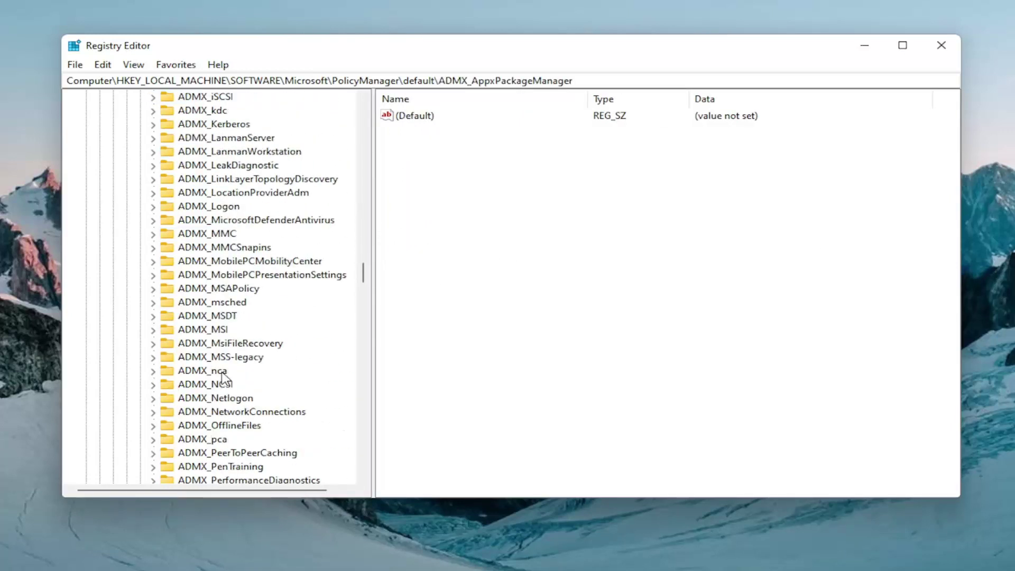
{"action": "scroll", "coordinate": [225, 377], "scroll_direction": "up", "scroll_amount": 3}
{"action": "scroll", "coordinate": [224, 378], "scroll_direction": "up", "scroll_amount": 7}
{"action": "scroll", "coordinate": [225, 373], "scroll_direction": "up", "scroll_amount": 15}
{"action": "left_click", "coordinate": [225, 356]}
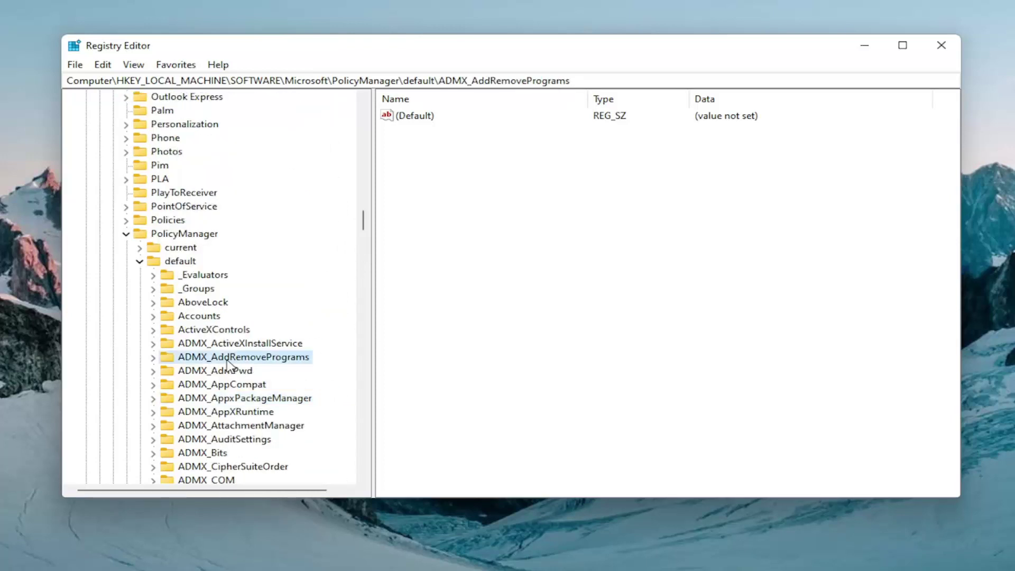
{"action": "type", "text": "appl"}
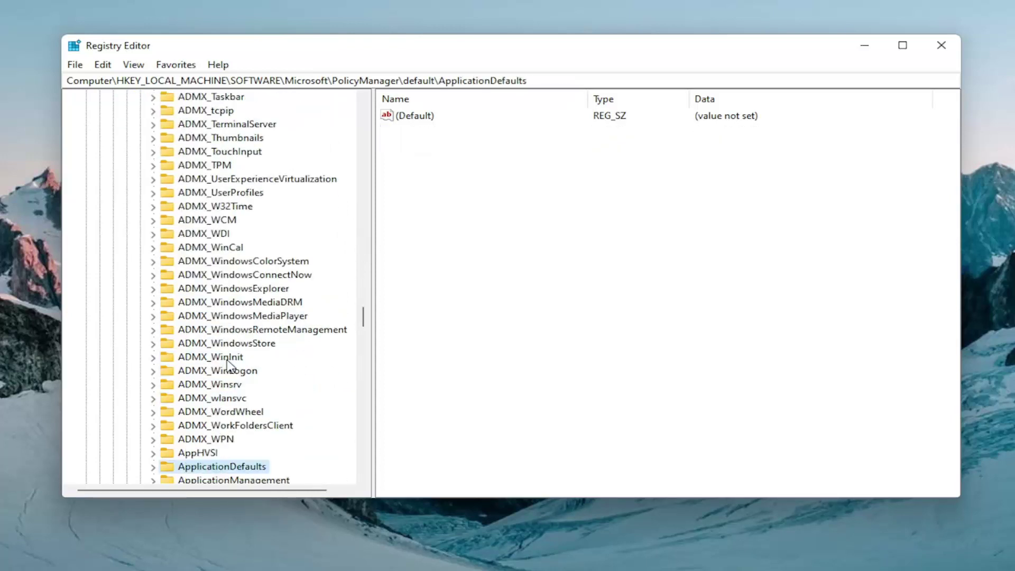
{"action": "key", "text": "Down"}
{"action": "scroll", "coordinate": [226, 369], "scroll_direction": "down", "scroll_amount": 1}
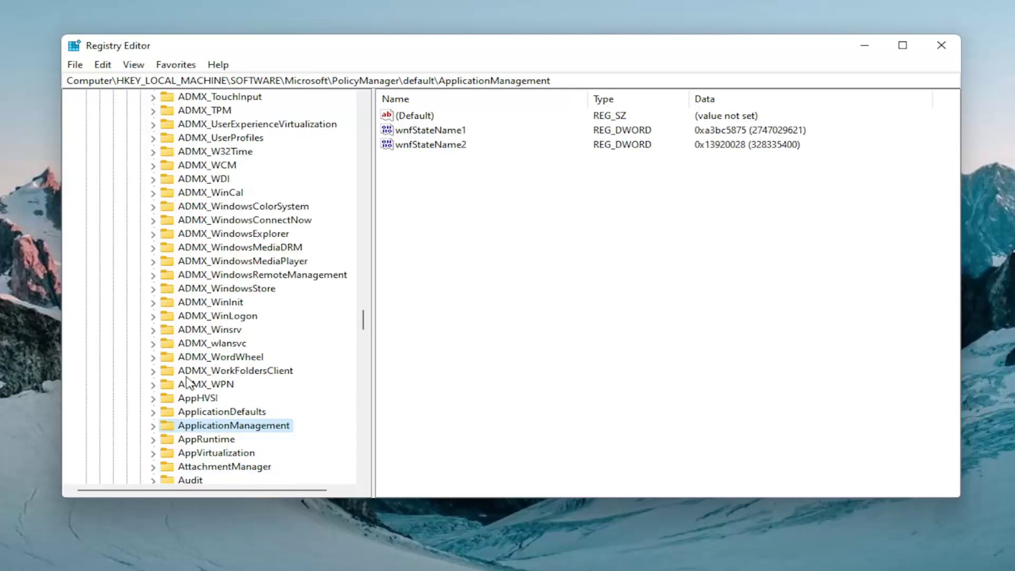
{"action": "scroll", "coordinate": [190, 385], "scroll_direction": "down", "scroll_amount": 1}
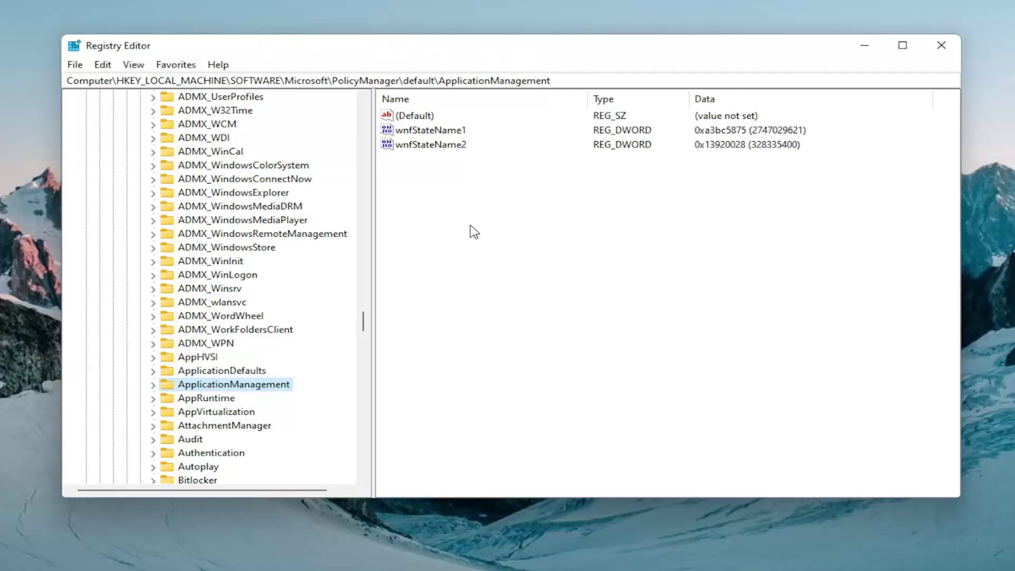
- Expand ApplicationManagement, select AllowGameDVR, and edit its 'value' entry to 0
{"action": "double_click", "coordinate": [250, 386]}
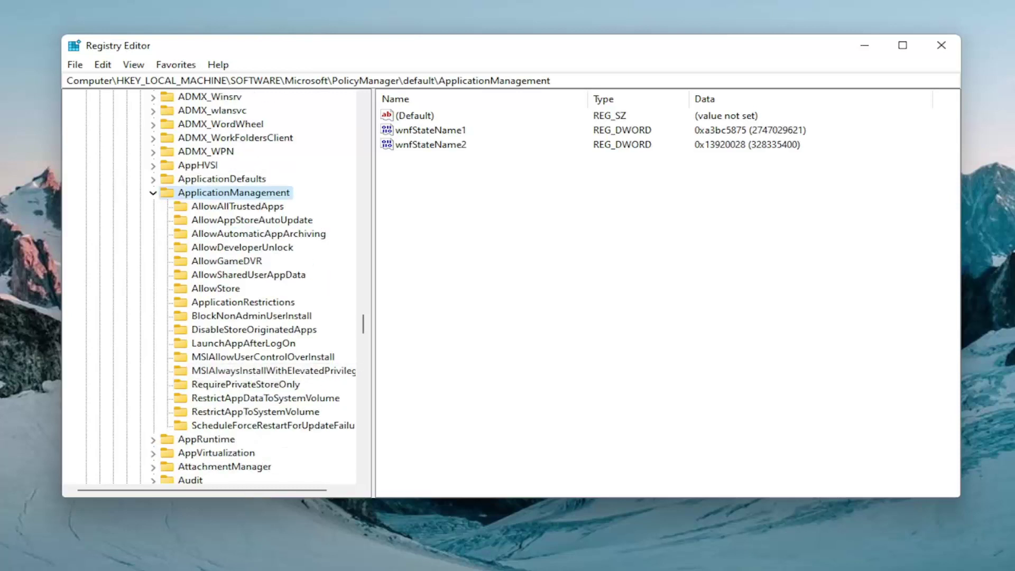
{"action": "left_click", "coordinate": [217, 261]}
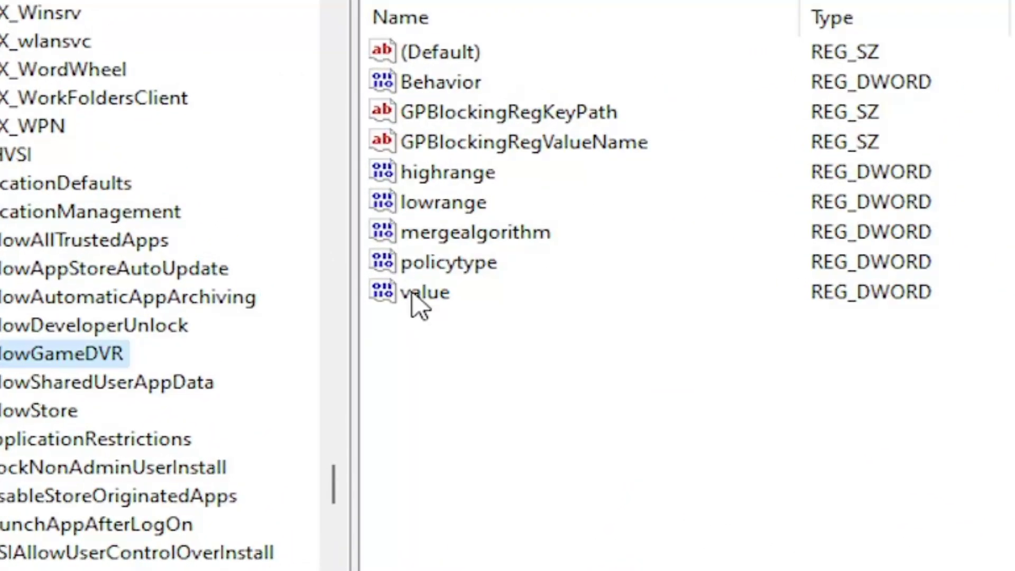
{"action": "double_click", "coordinate": [412, 293]}
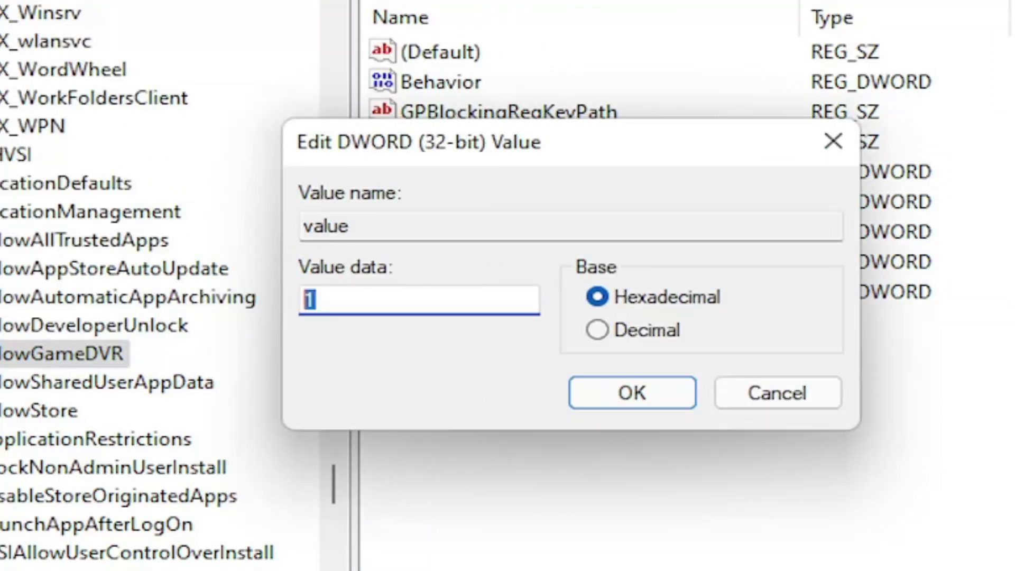
{"action": "type", "text": "0"}
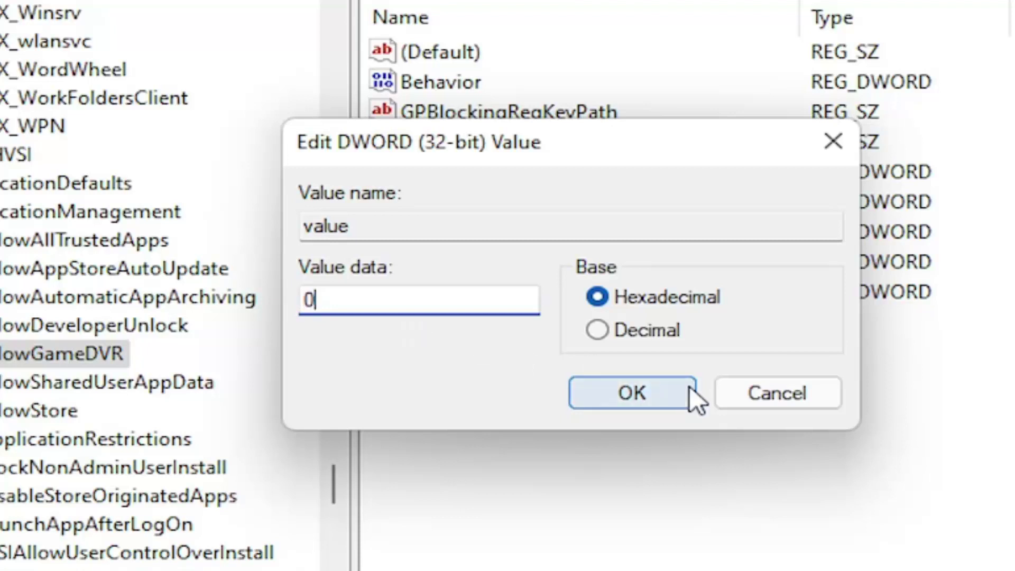
- Confirm AllowGameDVR's value of 0 and return to the ApplicationManagement key
{"action": "left_click", "coordinate": [638, 396]}
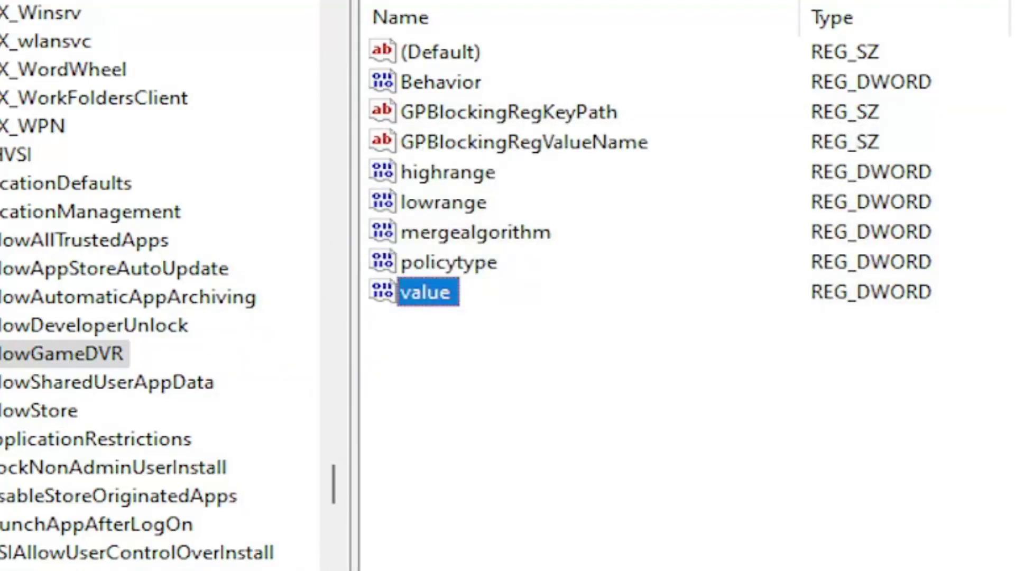
{"action": "left_click", "coordinate": [182, 118]}
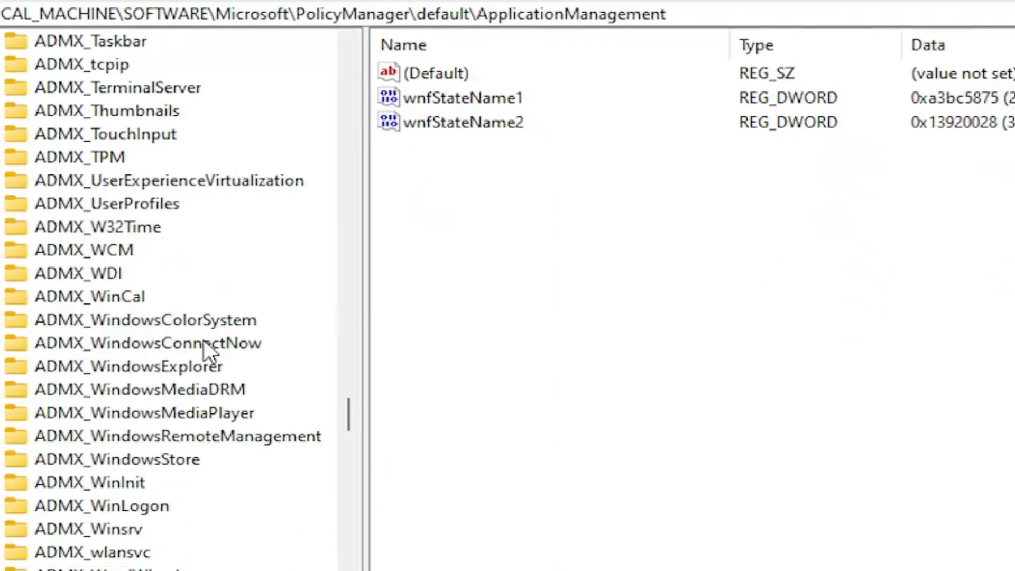
{"action": "left_click_drag", "start_coordinate": [365, 349], "coordinate": [353, 264]}
{"action": "scroll", "coordinate": [353, 264], "scroll_direction": "up", "scroll_amount": 10}
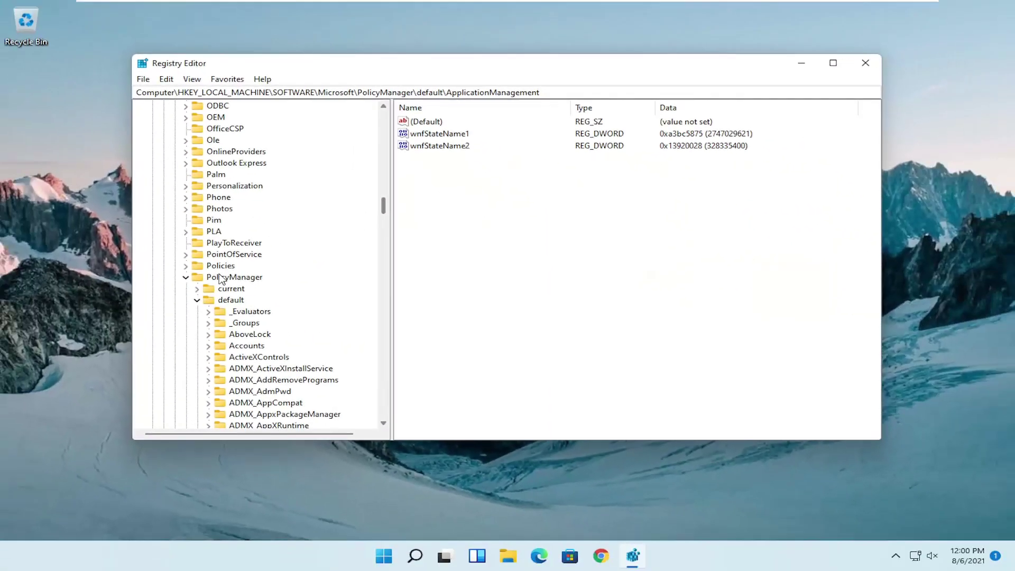
- Collapse default, PolicyManager, Microsoft, SOFTWARE and HKEY_LOCAL_MACHINE, then close Registry Editor
{"action": "left_click", "coordinate": [197, 300]}
{"action": "left_click", "coordinate": [187, 278]}
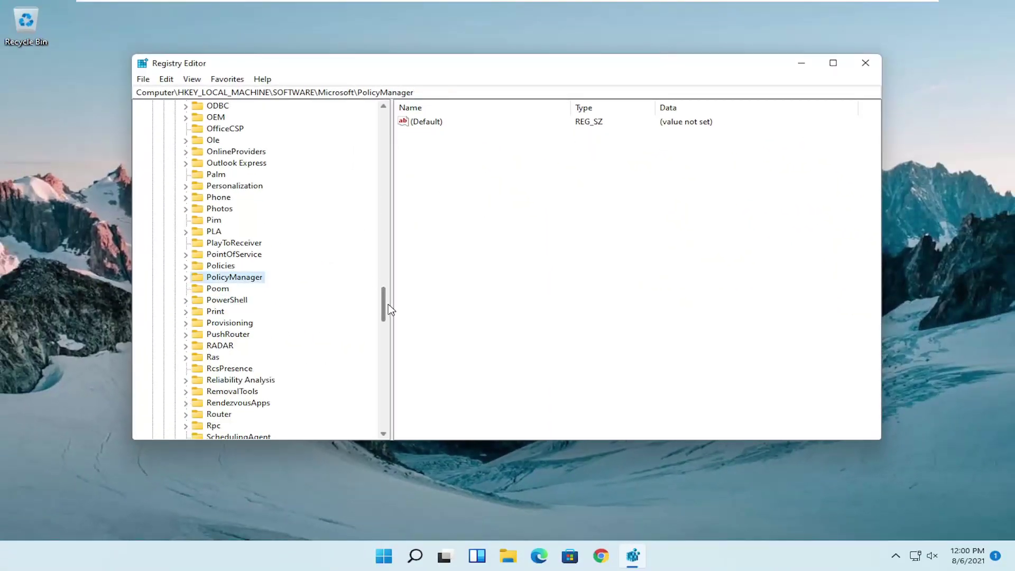
{"action": "left_click_drag", "start_coordinate": [385, 310], "coordinate": [376, 127]}
{"action": "left_click", "coordinate": [174, 277]}
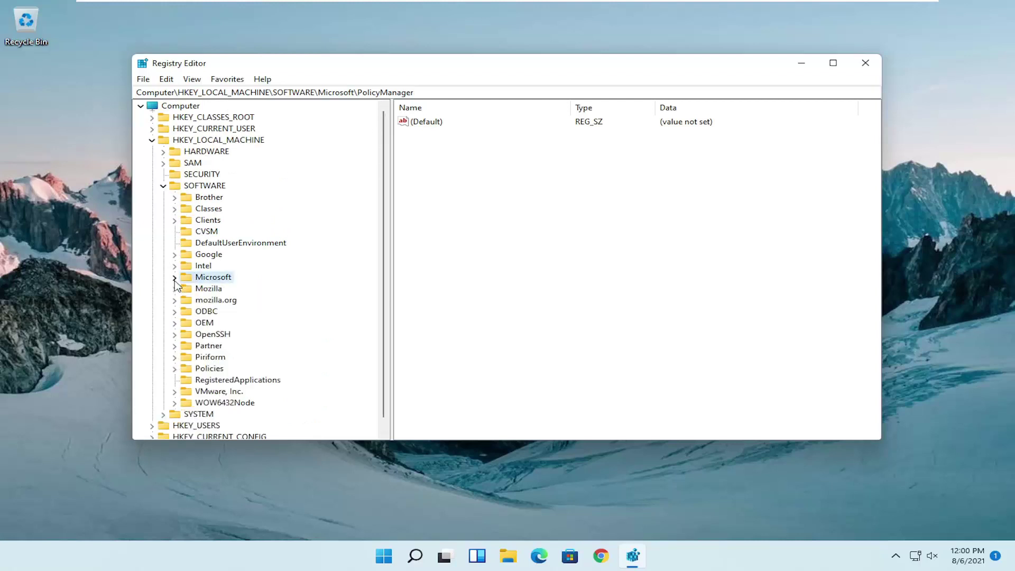
{"action": "left_click", "coordinate": [162, 185]}
{"action": "left_click", "coordinate": [150, 138]}
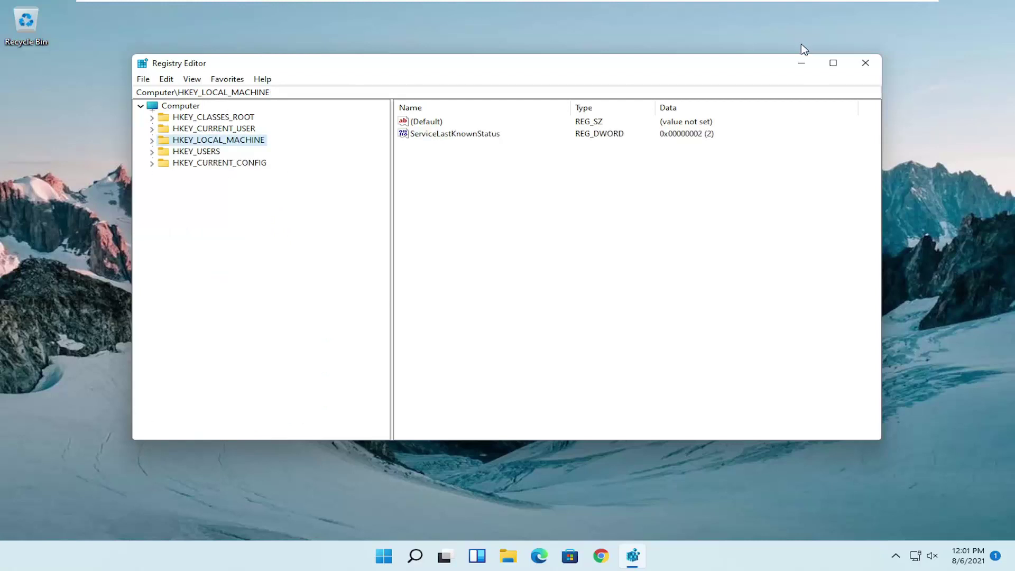
{"action": "left_click", "coordinate": [864, 64]}
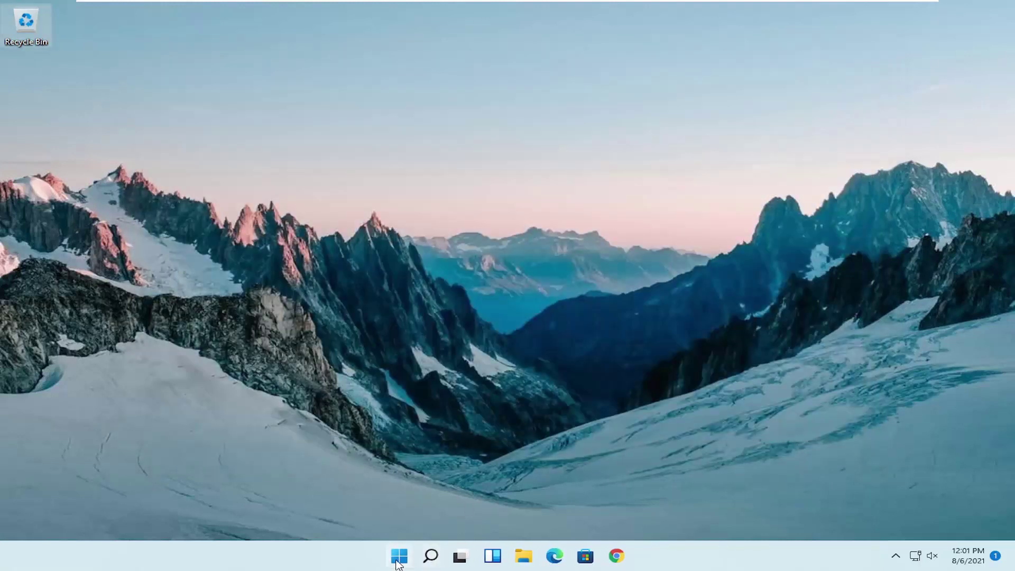
{"action": "right_click", "coordinate": [398, 556]}
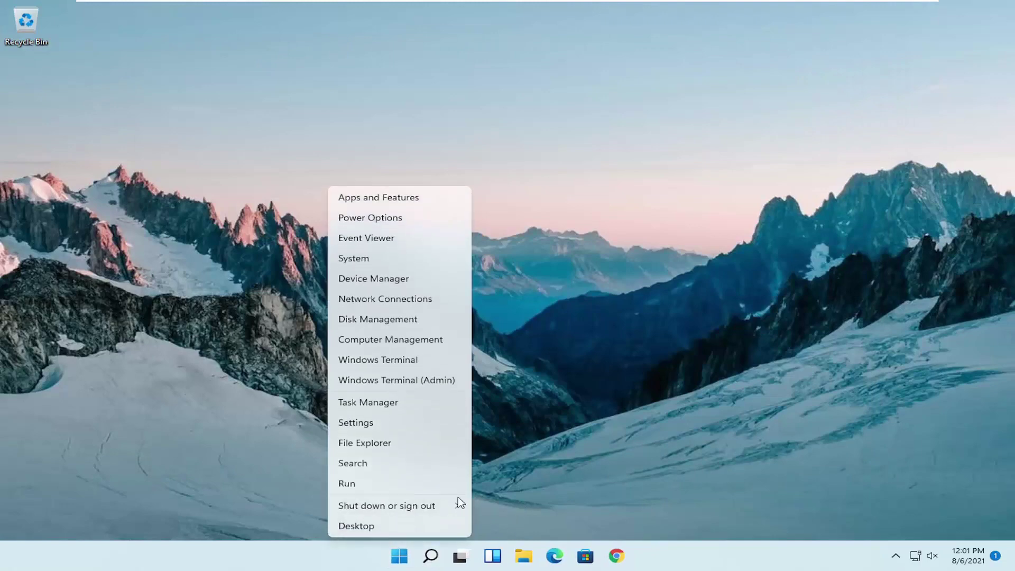